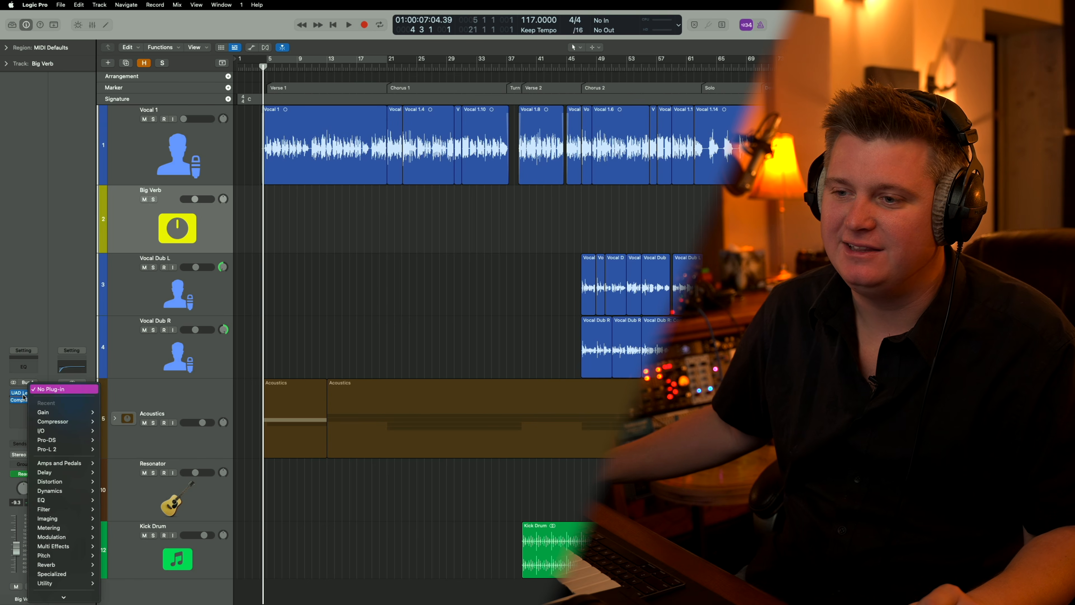
left_click_drag(405, 132, 353, 125)
left_click(295, 123)
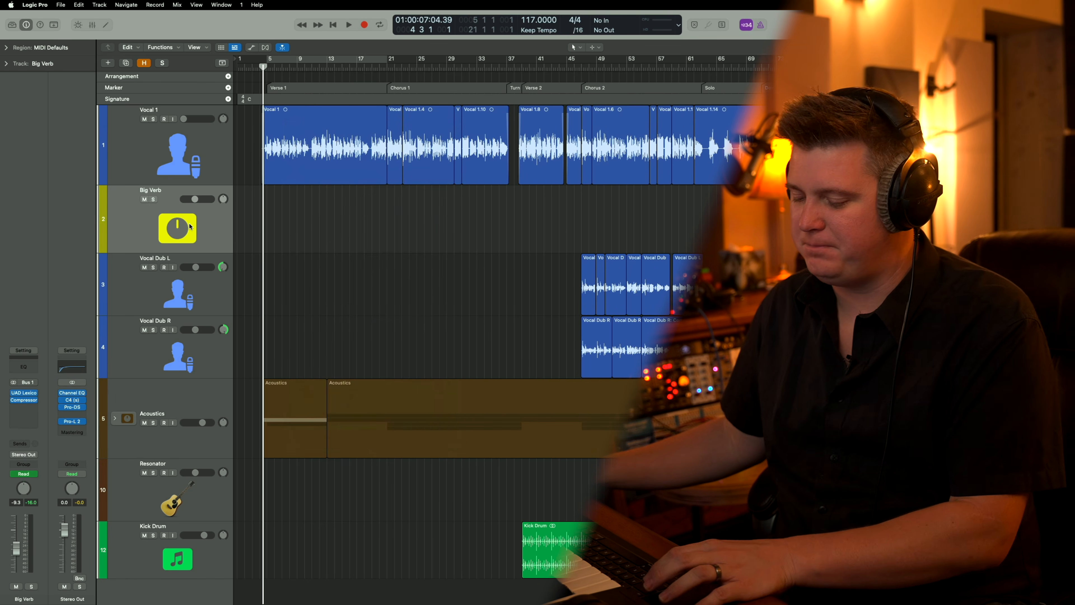
key("a")
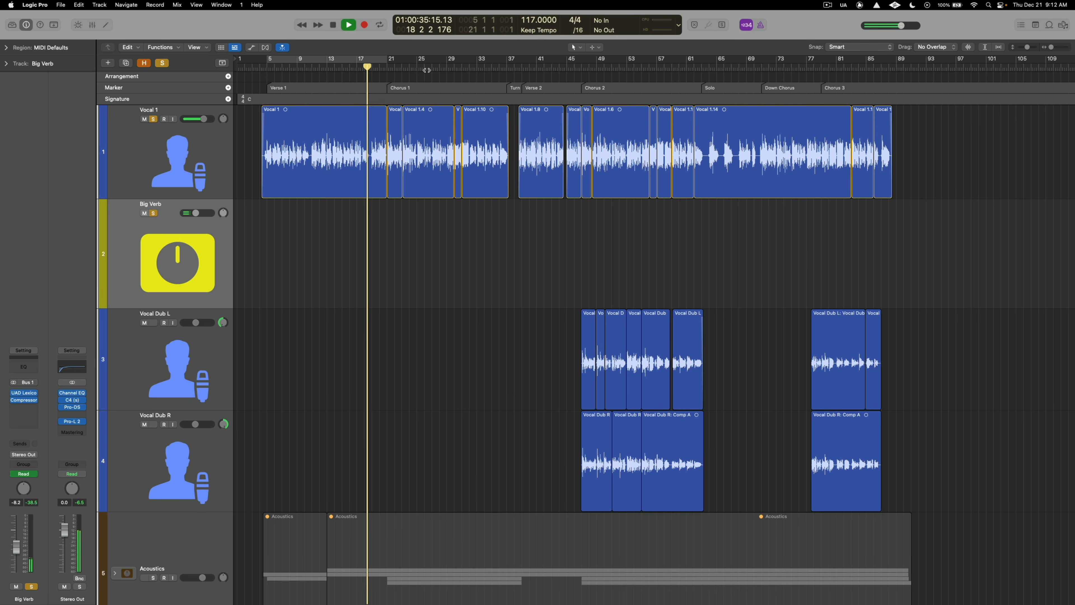
Step: Show the track automation and follow the Big Verb track's volume curve from Verse 1 through Chorus 1 during playback
key("super+Right")
key("super+Right")
key("super+Right")
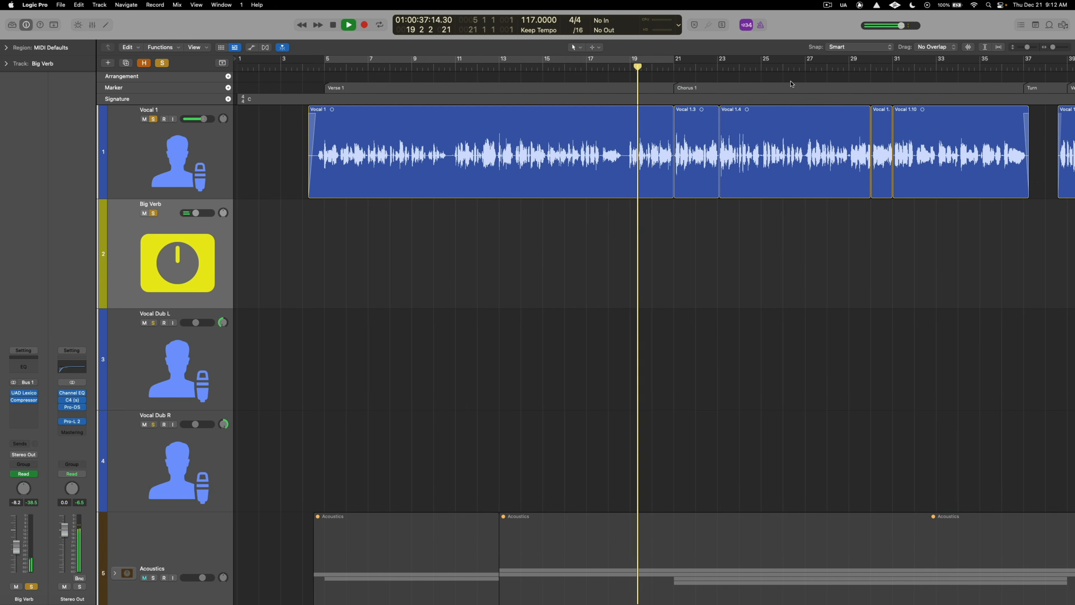
scroll(791, 83, "right", 3)
key("a")
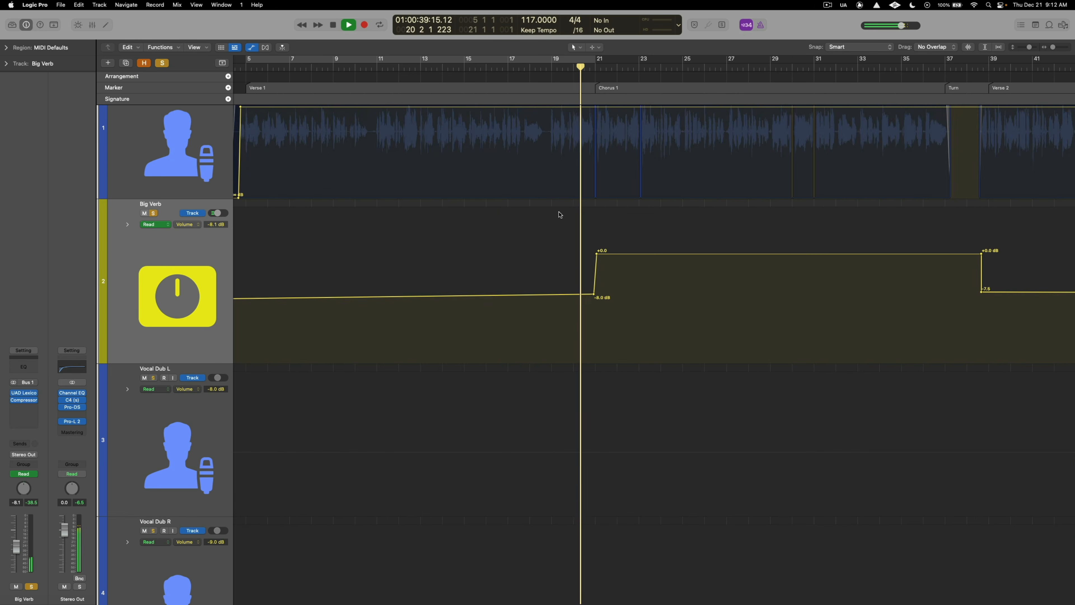
scroll(559, 214, "right", 3)
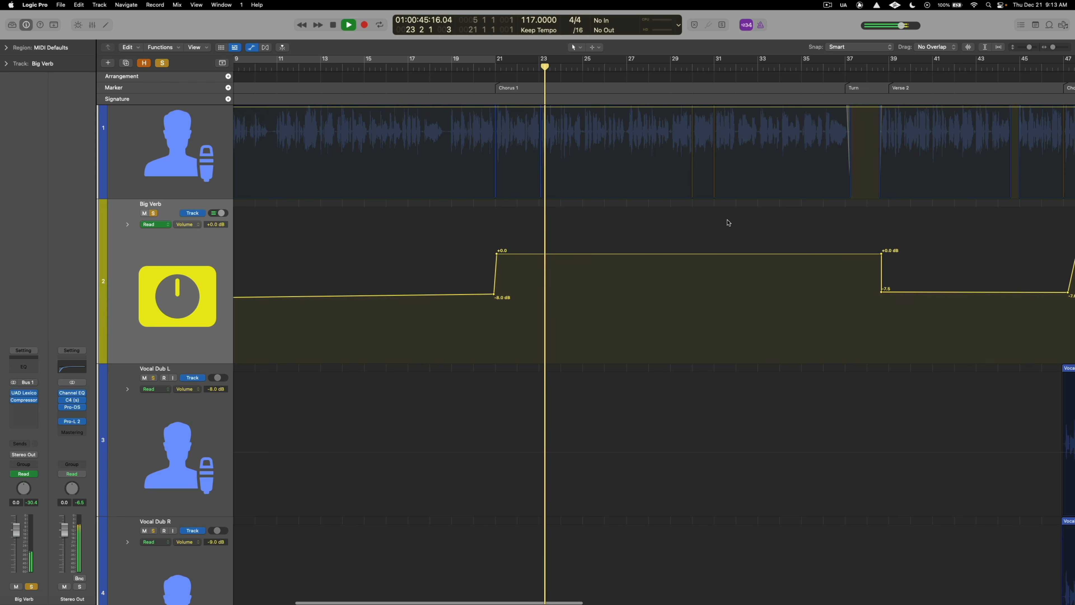
scroll(728, 222, "up", 2)
scroll(729, 222, "right", 3)
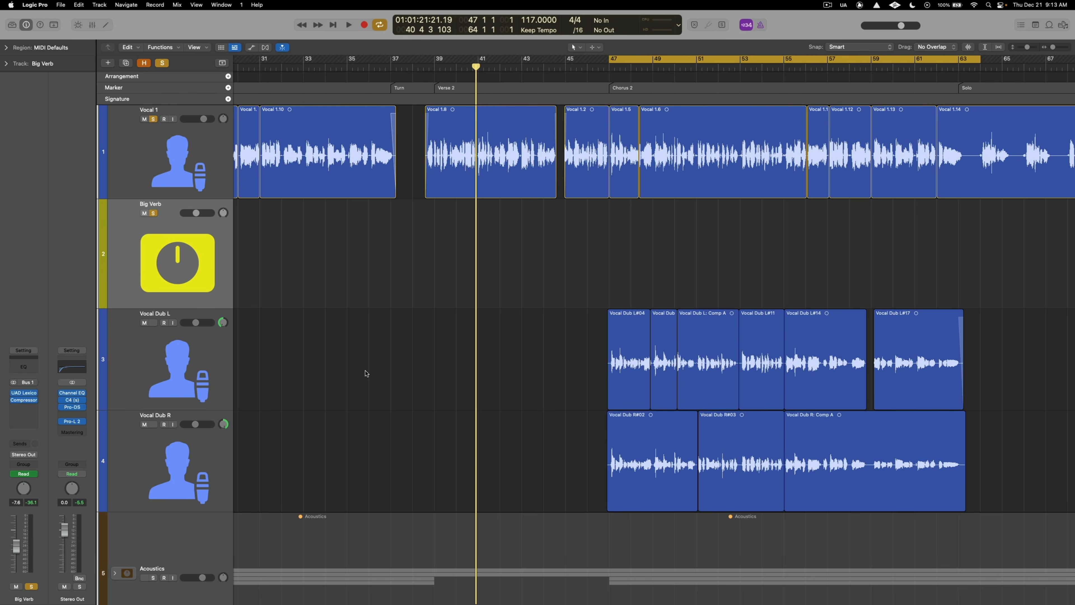
Step: Play from bar 46, just before Chorus 2, and examine the Vocal Dub L and Vocal Dub R regions
key("z")
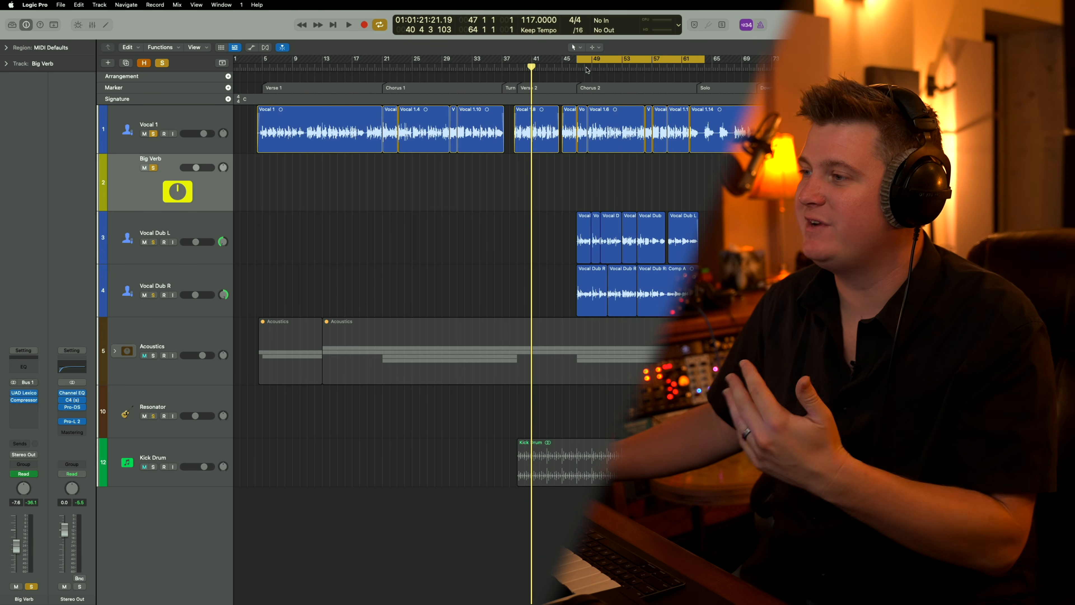
left_click_drag(575, 62, 572, 64)
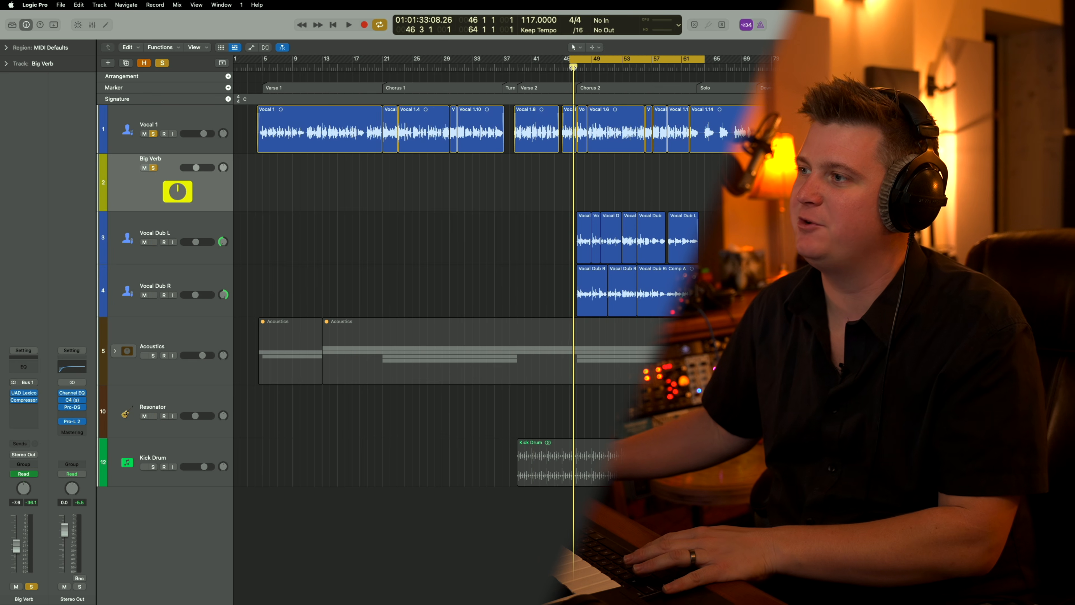
key("super+Right")
key("super+Right")
key("super+Right")
key("super+Right")
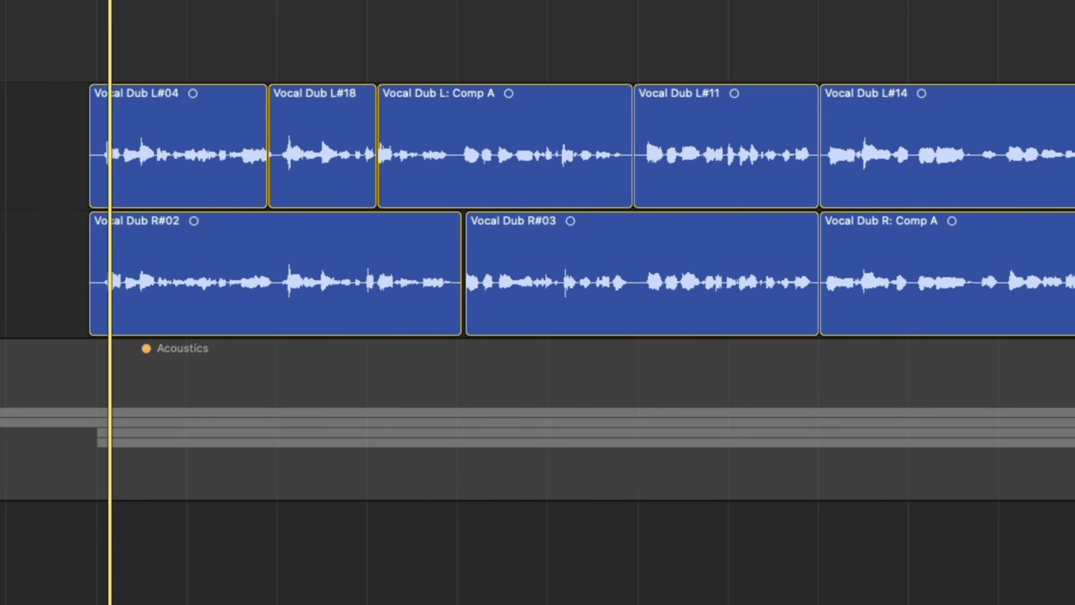
key("Down")
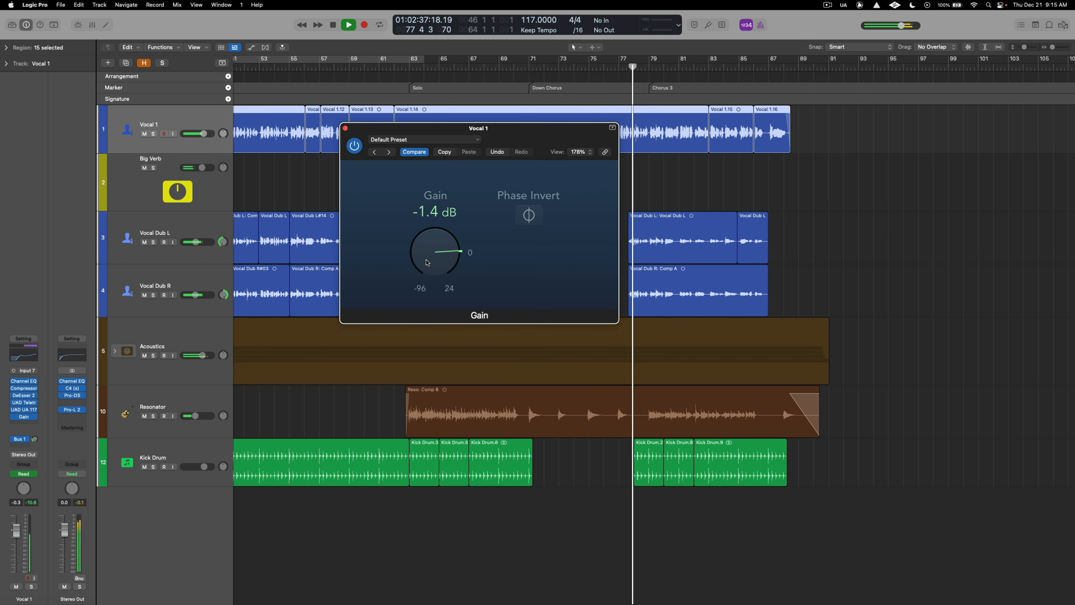
Step: Close the Gain plug-in window of the Vocal 1 track
left_click(345, 128)
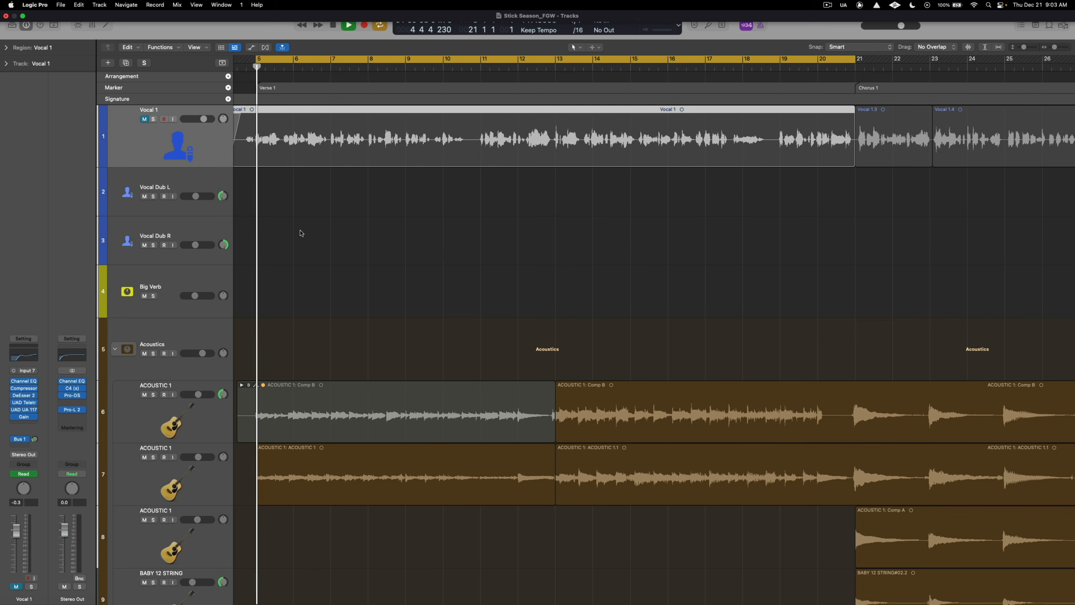
Step: Select the second ACOUSTIC 1 track and follow the acoustic guitar regions through Verse 1 during playback
scroll(477, 447, "down", 5)
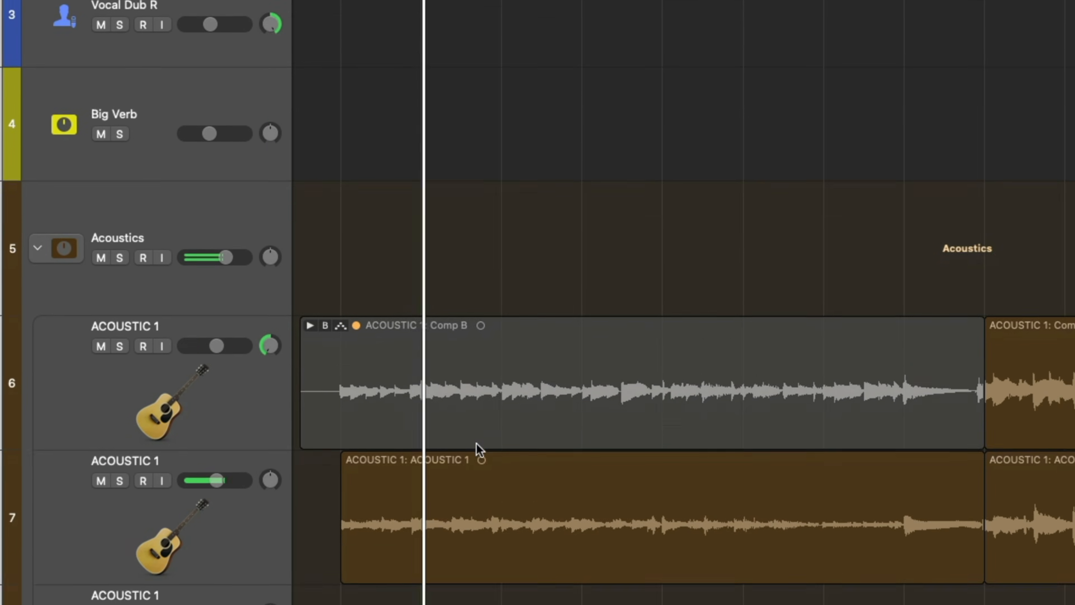
left_click(228, 473)
scroll(471, 359, "down", 5)
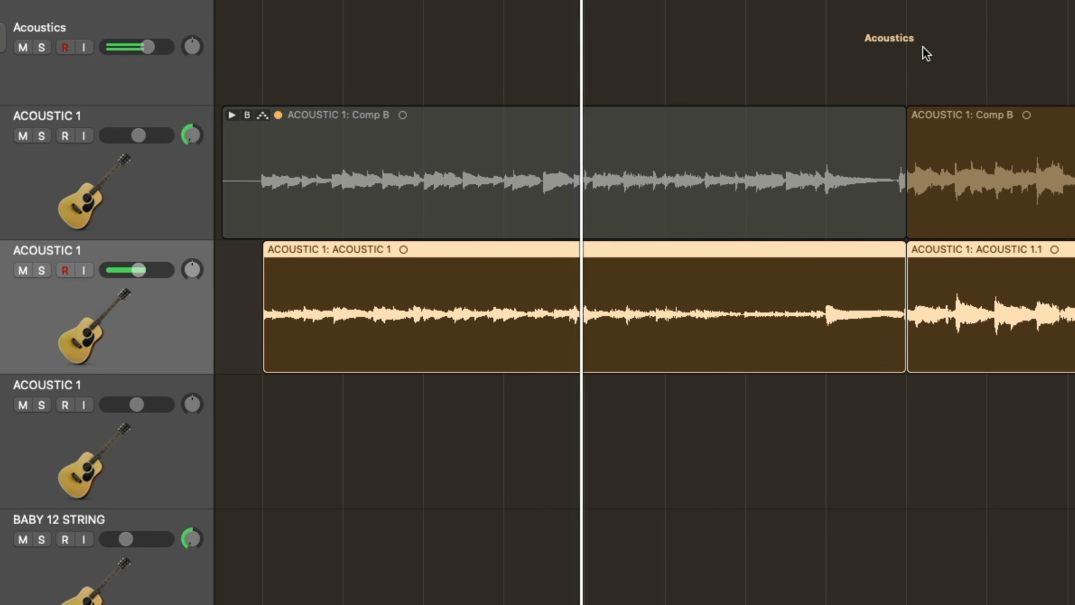
key("super+Left")
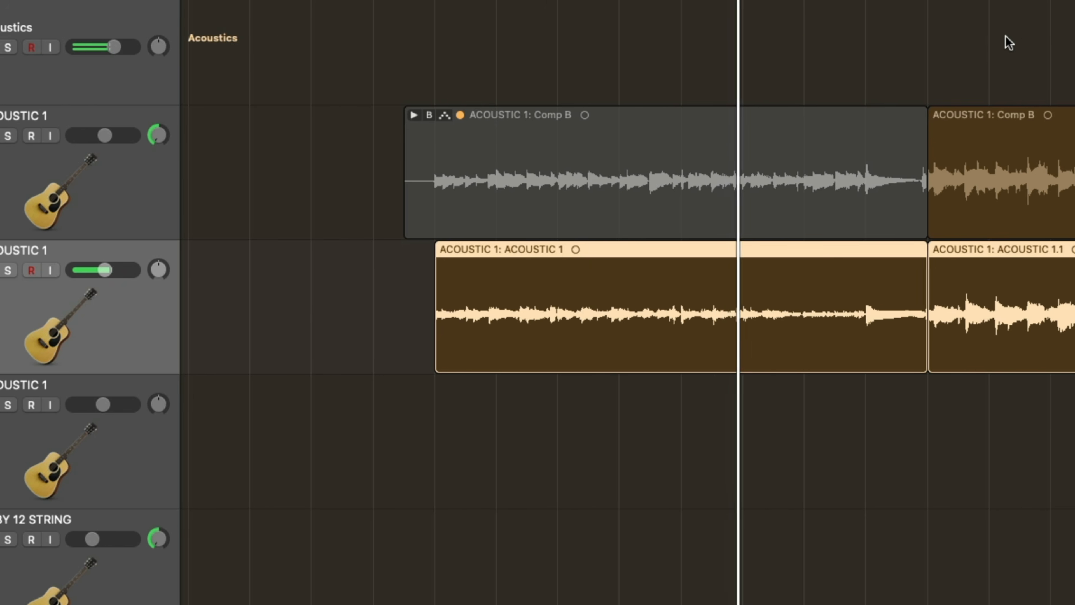
scroll(1005, 37, "right", 5)
scroll(995, 36, "left", 3)
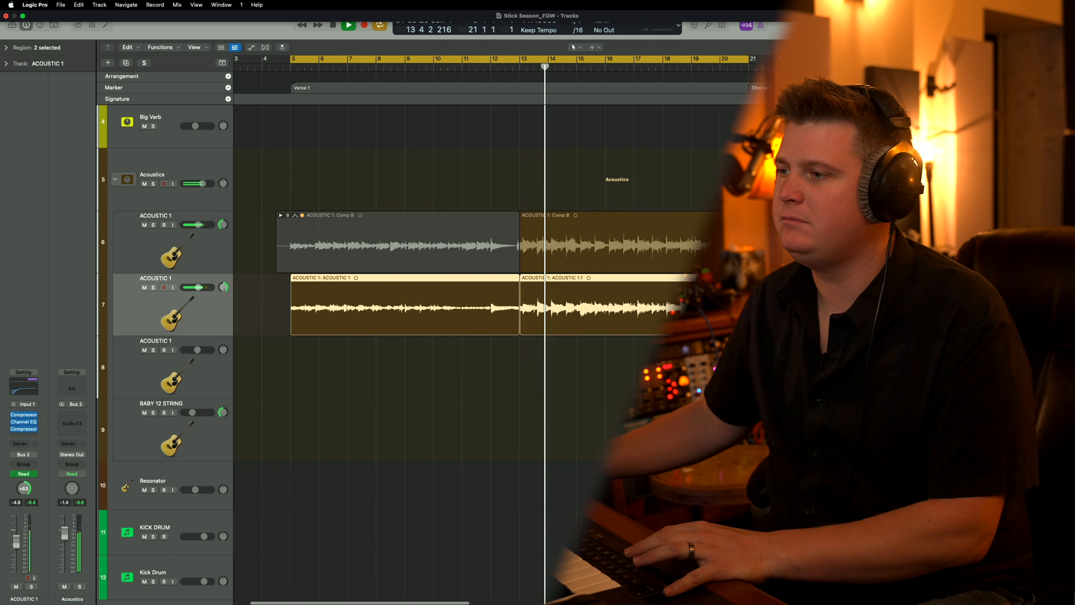
key("super+Left")
key("super+Left")
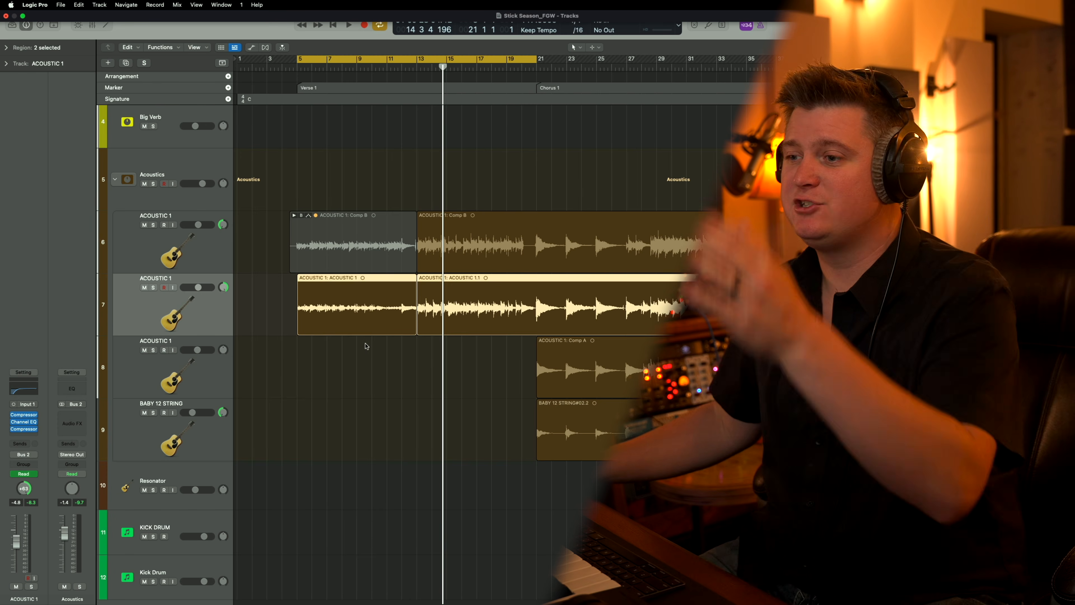
Step: Mute the Vocal 1 track during playback leading into Chorus 1
left_click(461, 361)
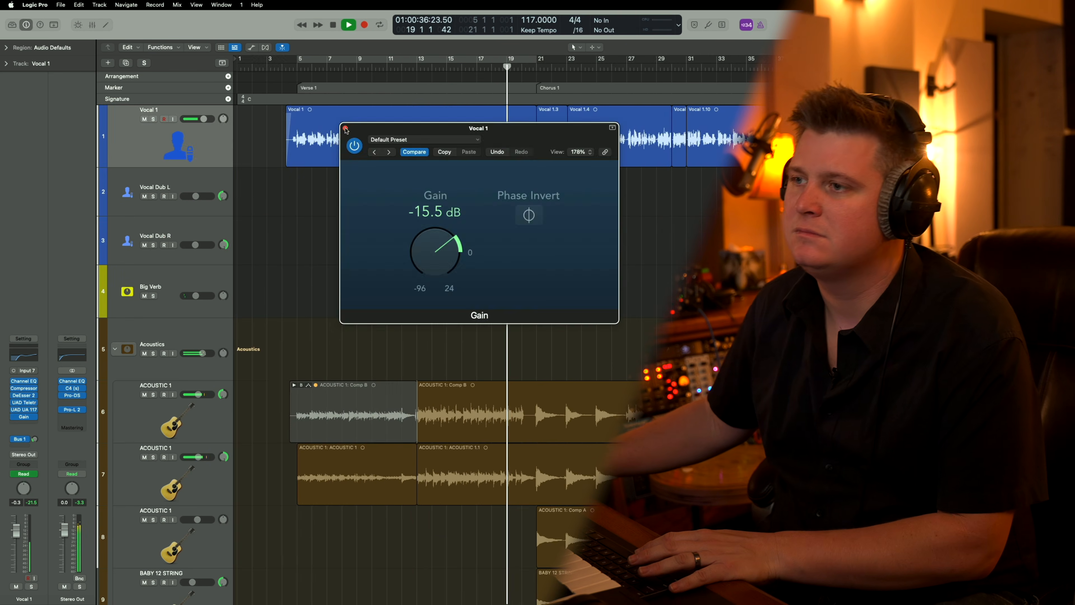
scroll(405, 183, "up", 2)
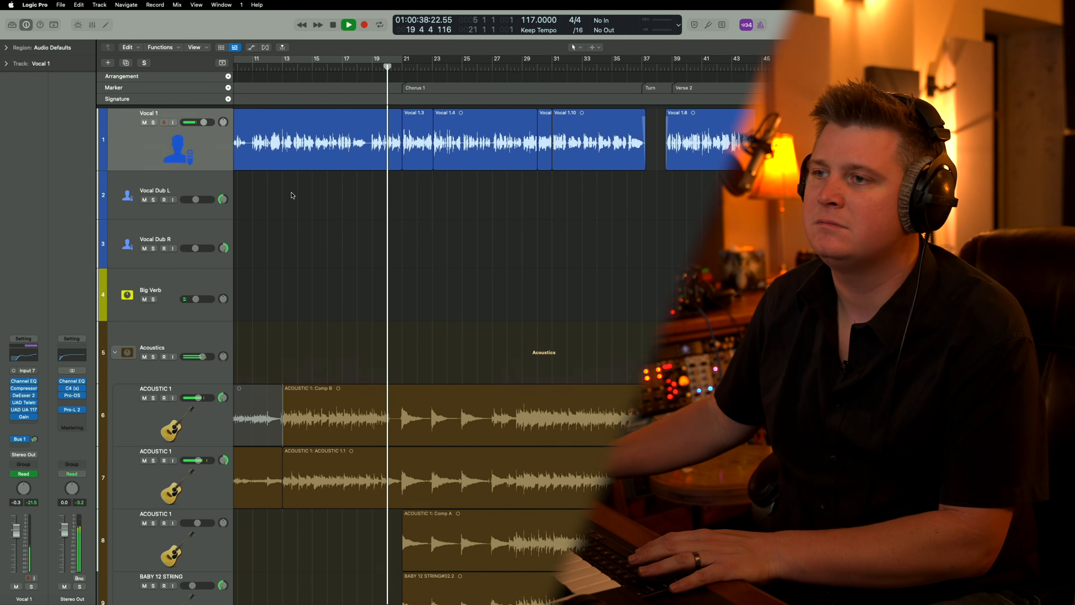
left_click(145, 119)
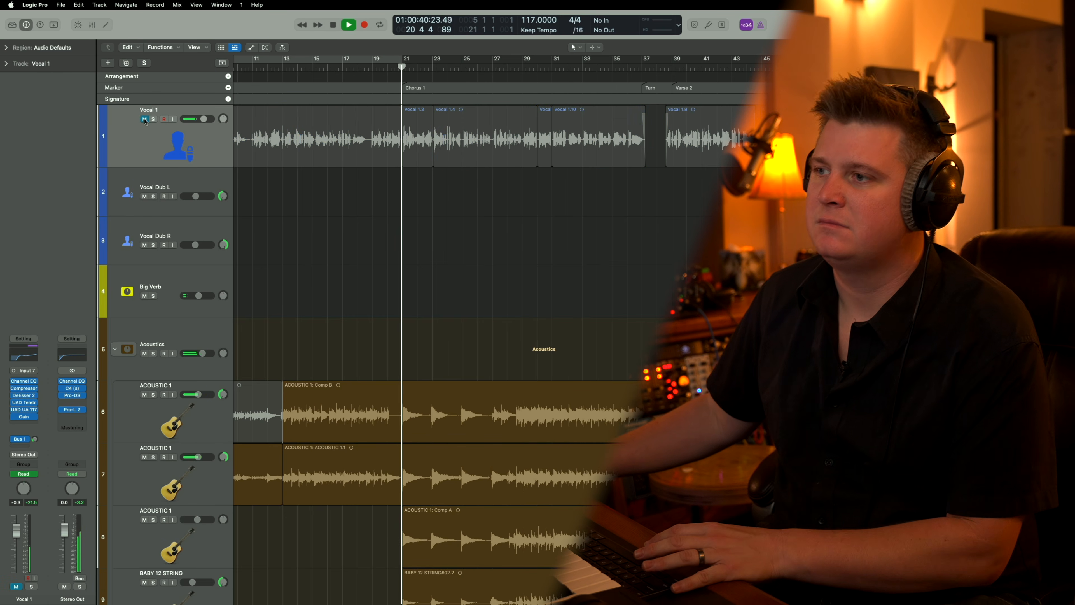
Step: Solo the second, first and third ACOUSTIC 1 tracks one after another while Chorus 1 plays
scroll(689, 178, "down", 5)
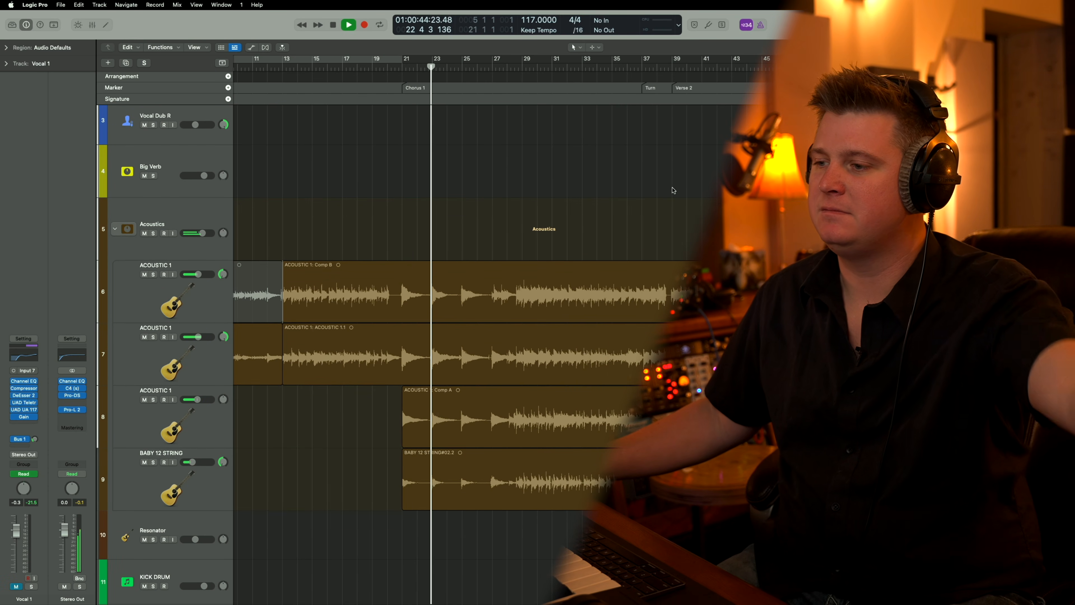
left_click(153, 337)
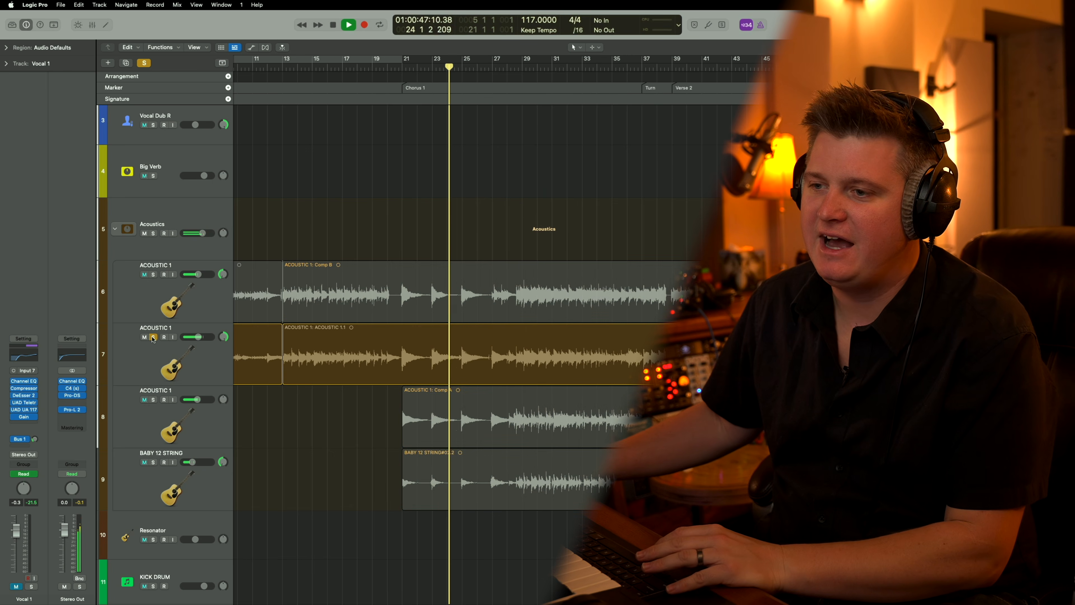
left_click(153, 274)
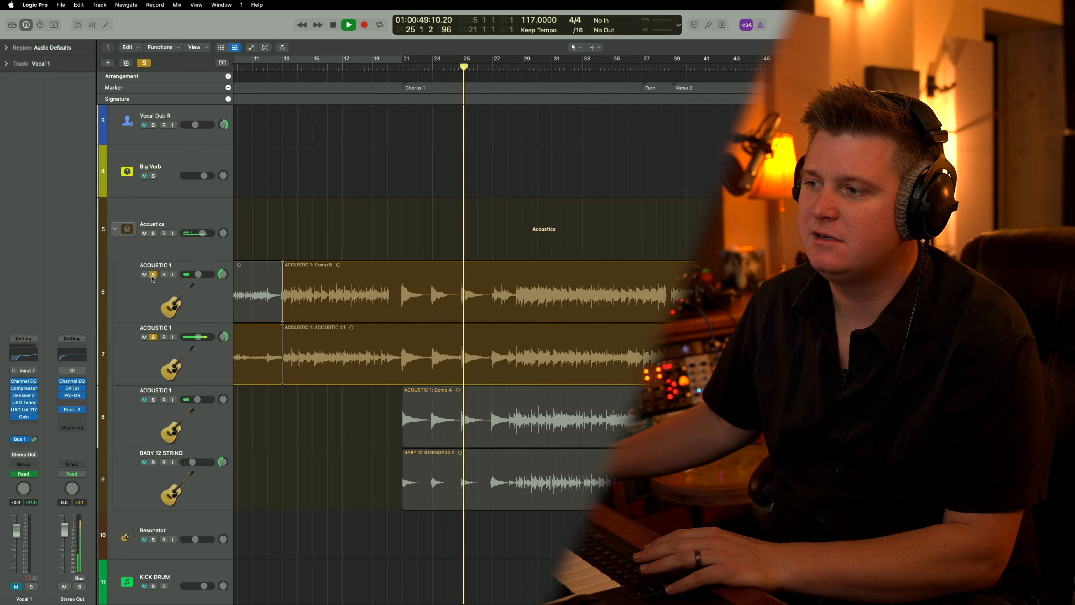
left_click(153, 399)
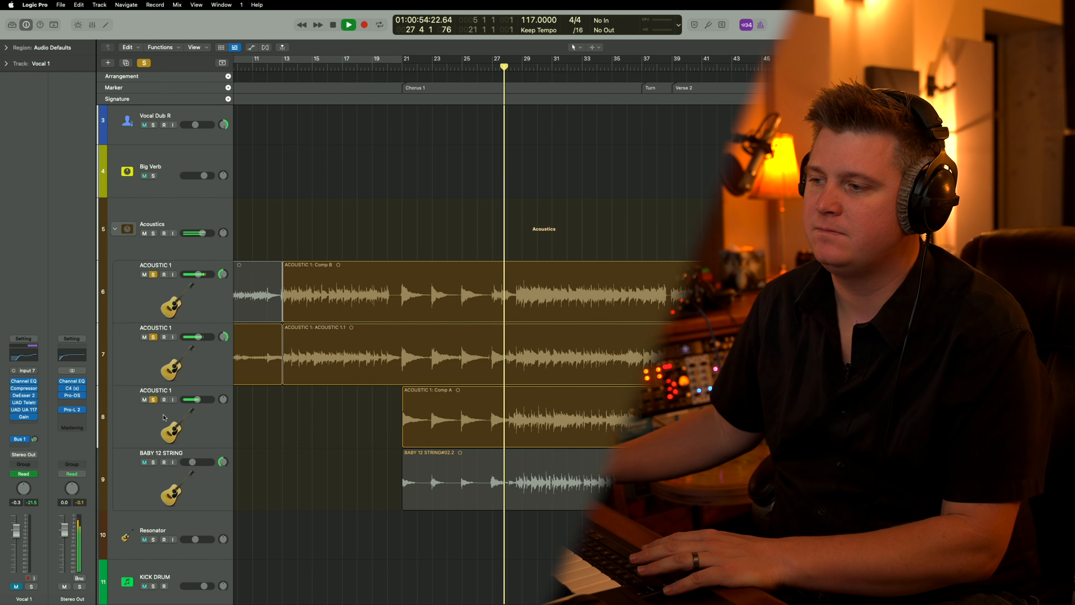
Step: Solo the BABY 12 STRING track and unsolo the three ACOUSTIC 1 tracks to hear the 12-string alone
left_click(154, 462)
left_click(153, 400)
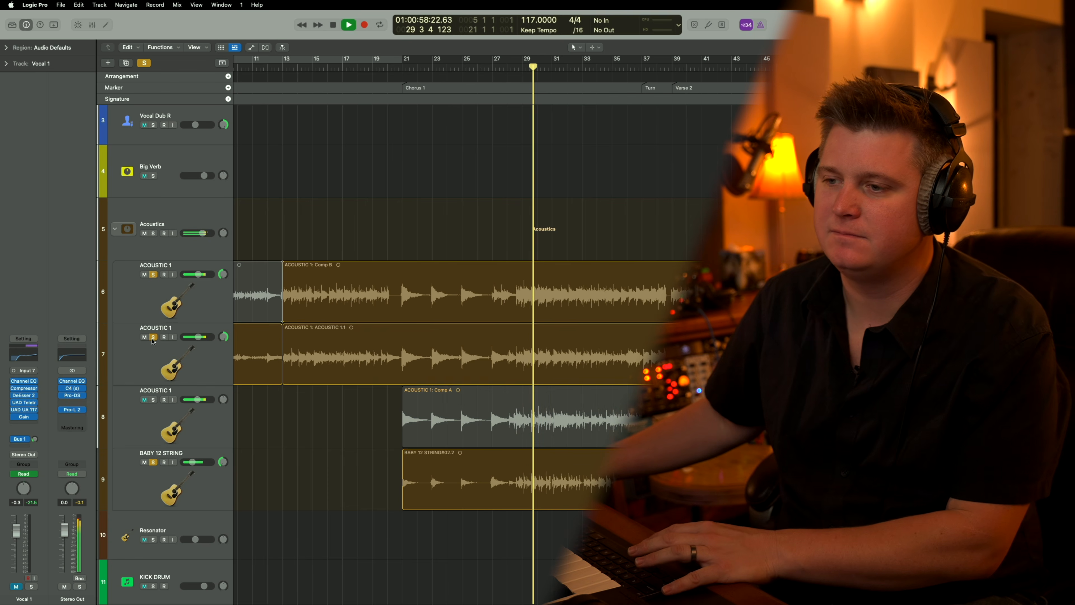
left_click(153, 337)
left_click(153, 274)
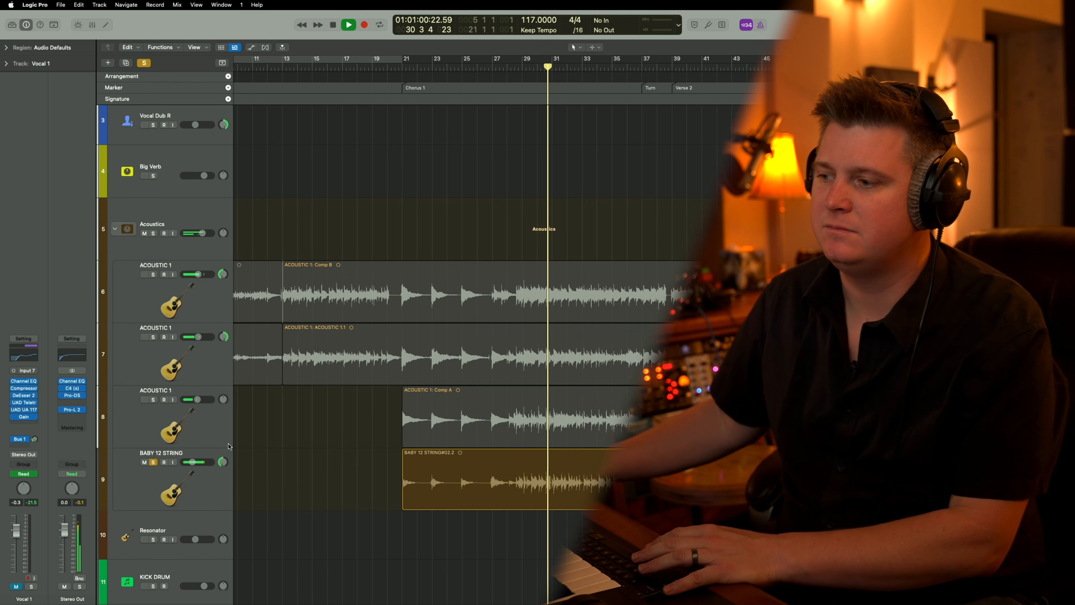
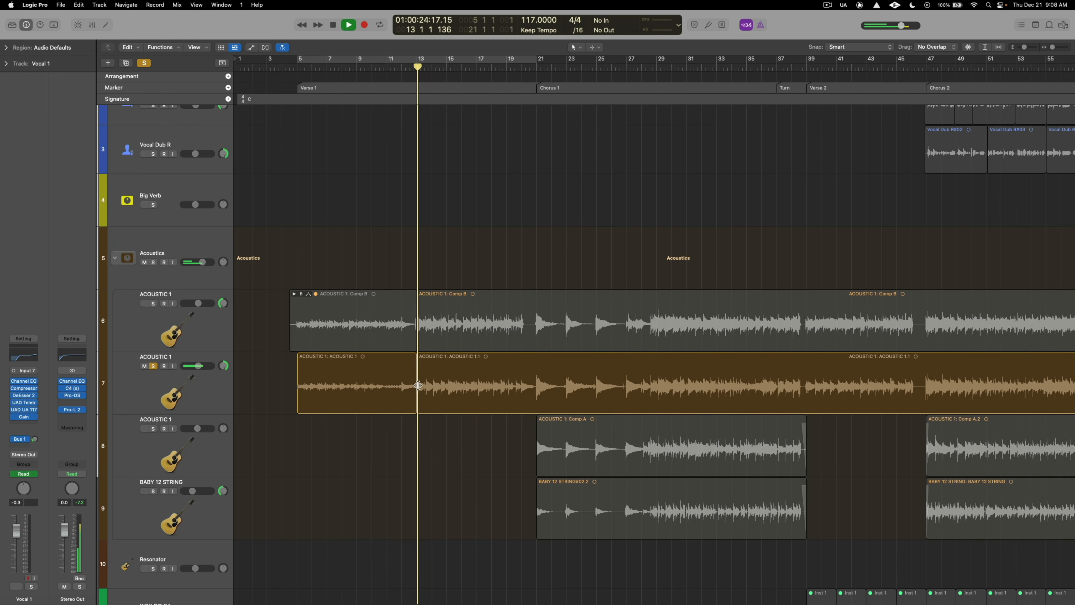
Step: Switch the first ACOUSTIC 1 track's solo on and off to compare it with the second guitar from bar 13
left_click(153, 304)
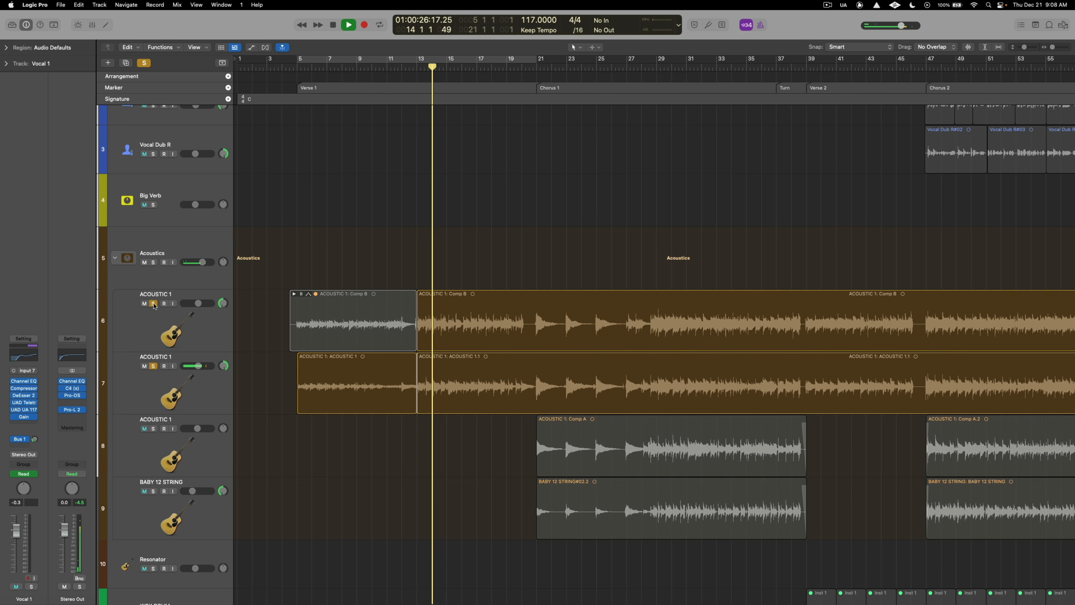
left_click(153, 303)
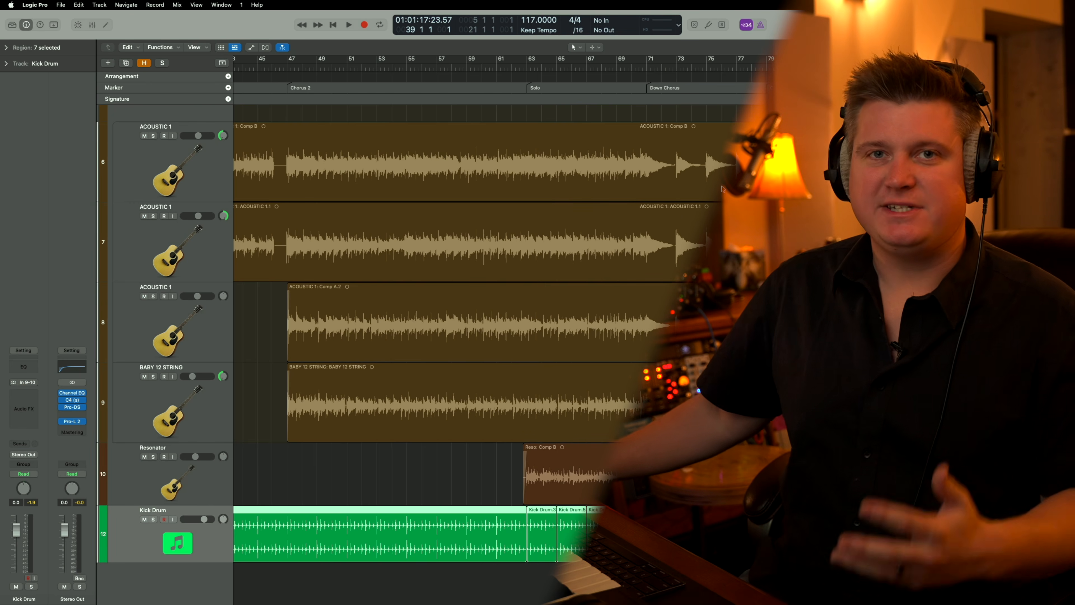
Step: Move the playhead to bar 62, just before the Solo section, and solo the Resonator and Kick Drum tracks for playback
left_click(523, 67)
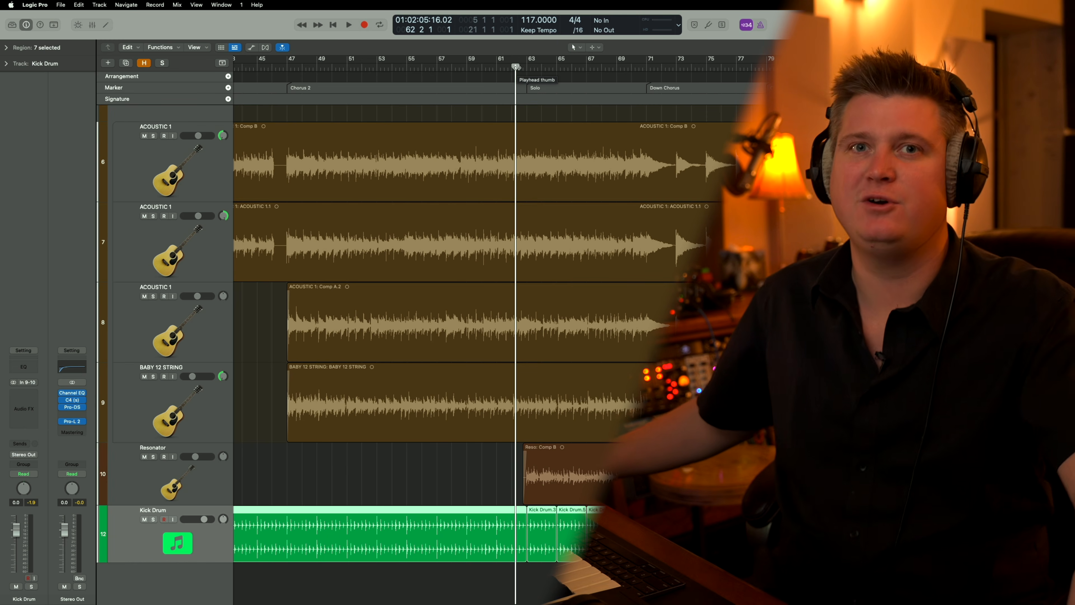
left_click(154, 457)
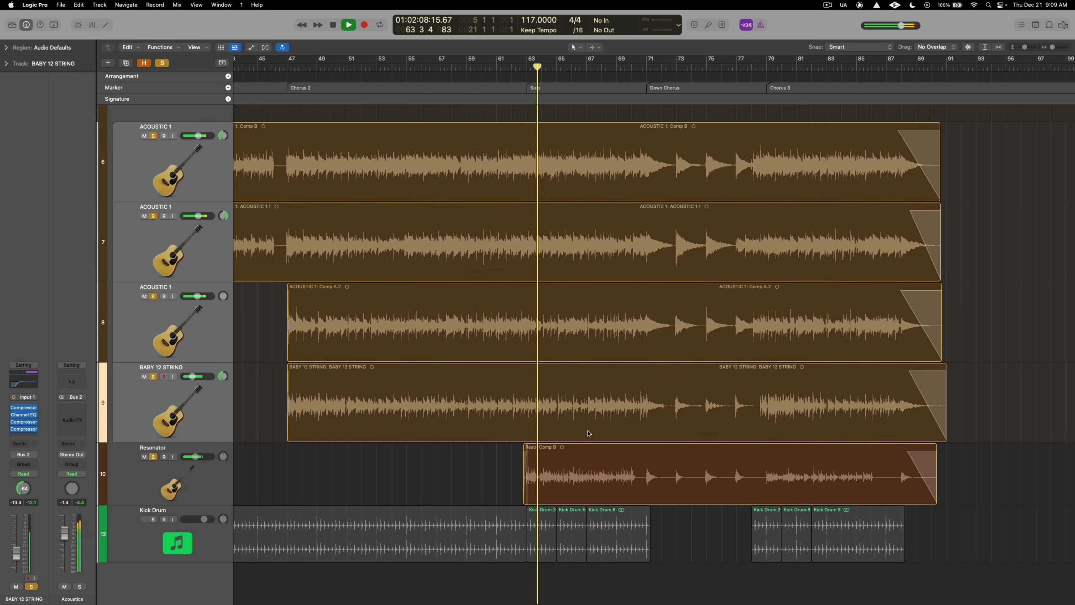
left_click(153, 520)
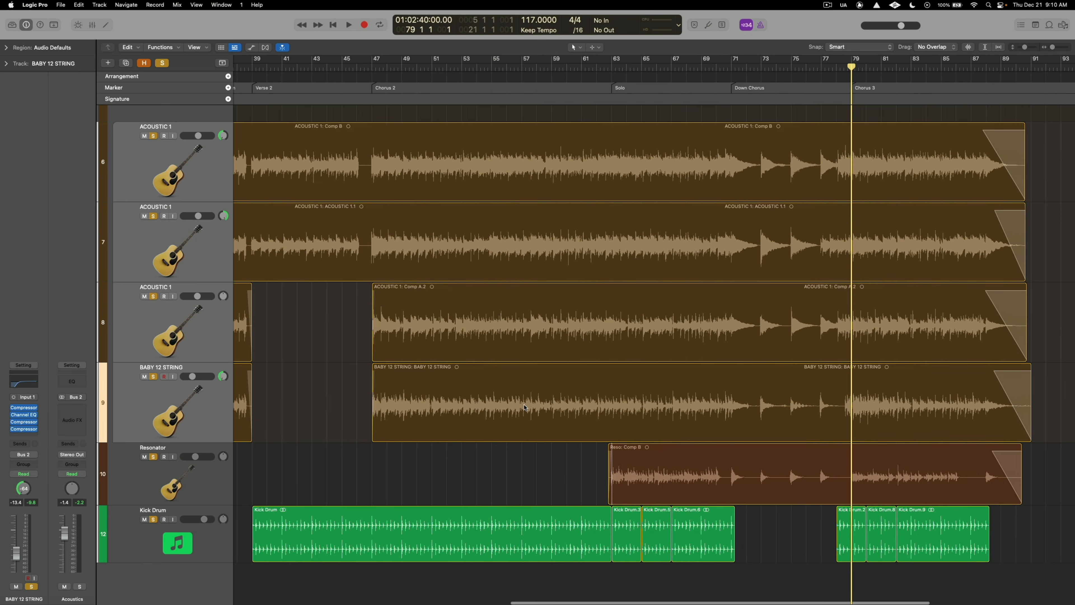
Step: Select the Acoustics track stack that groups the acoustic guitars
left_click(687, 469)
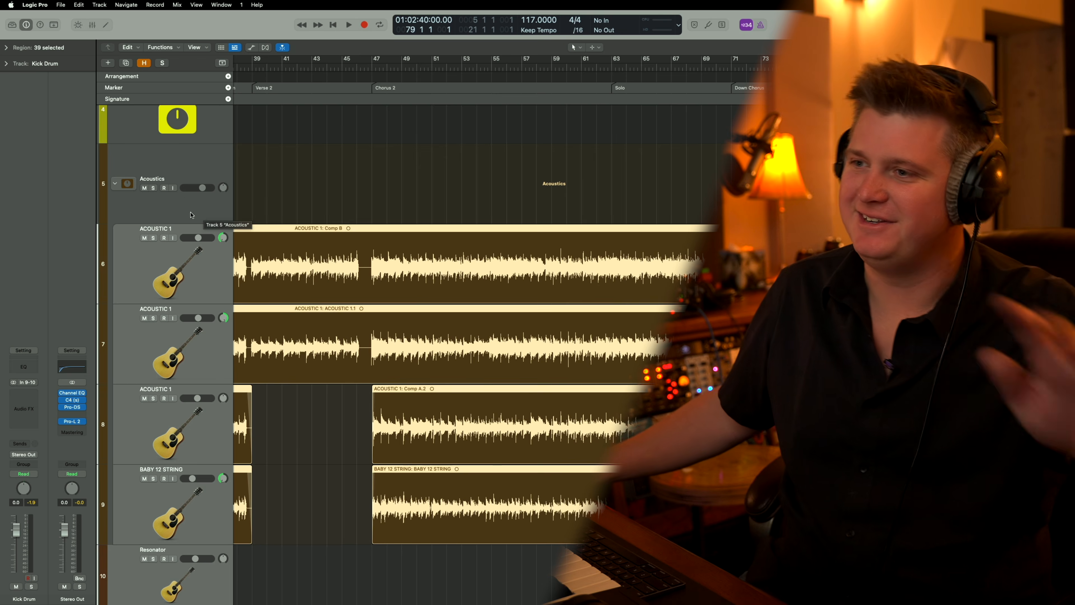
left_click(191, 215)
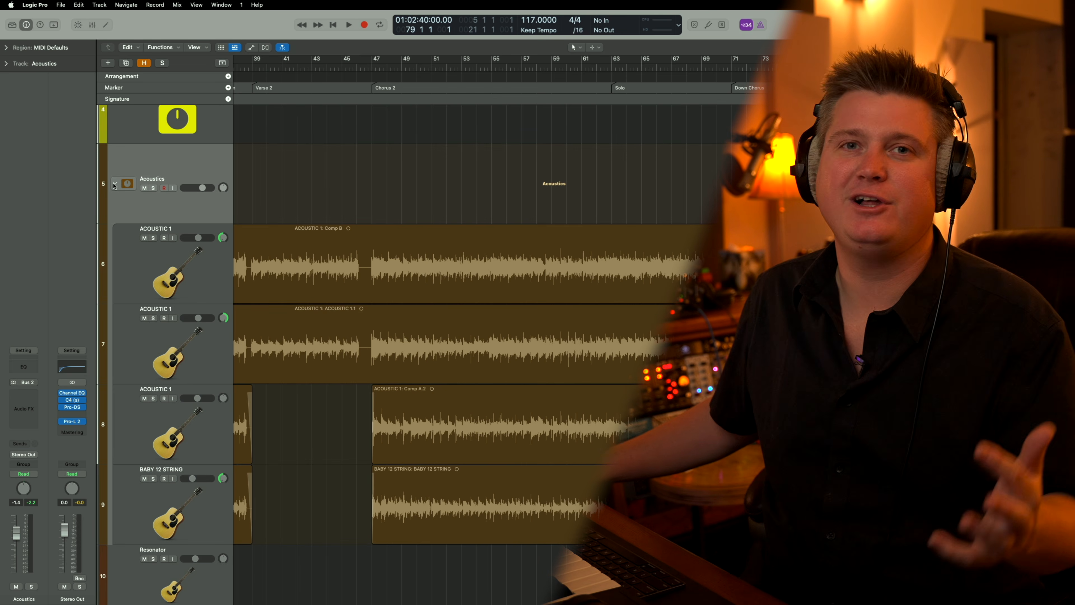